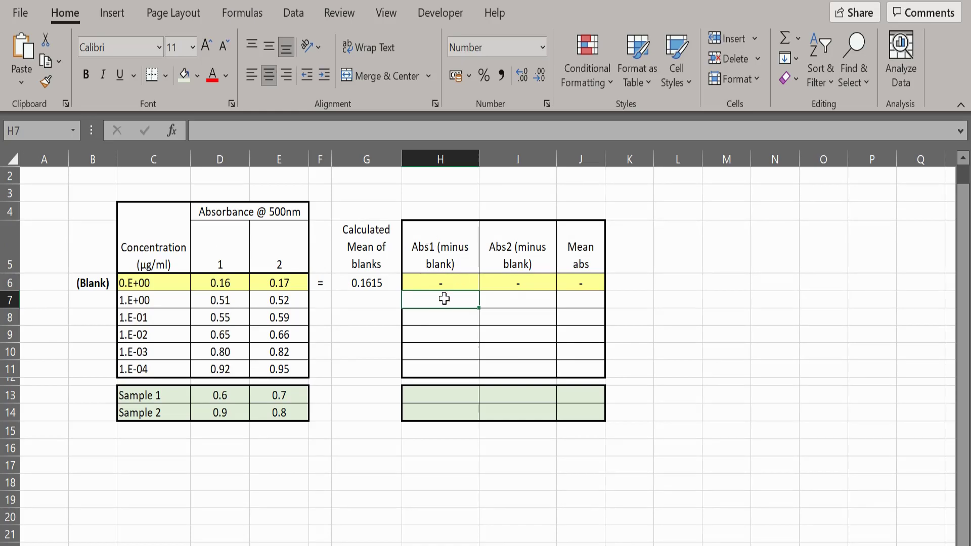
- Enter =(D7-G6) in H7 and fill it down through H11 for the Abs1 column
text(=)
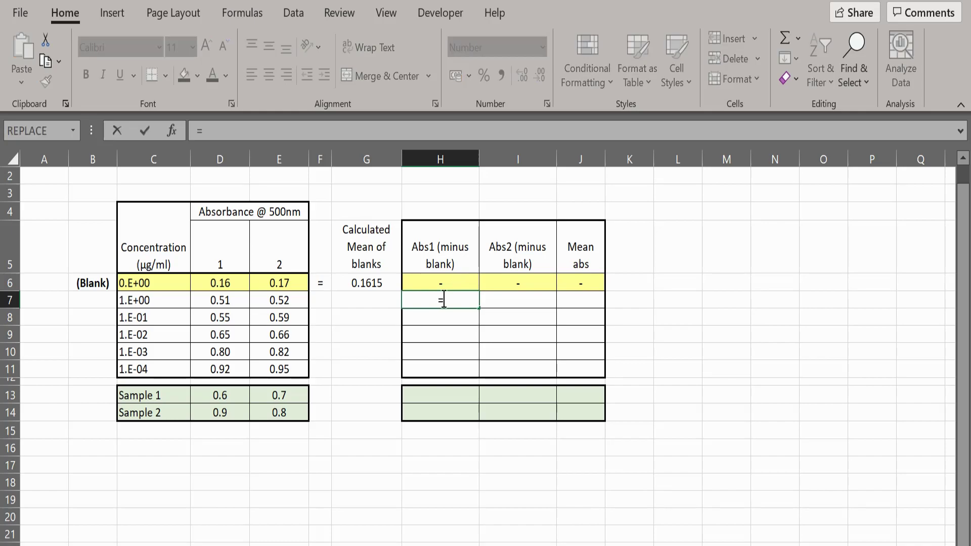
text(()
click(222, 302)
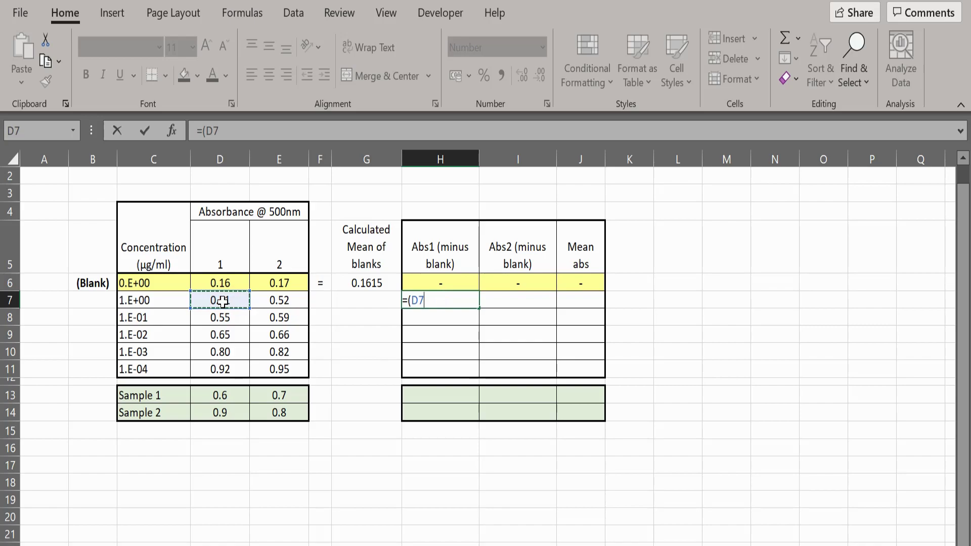
text(-)
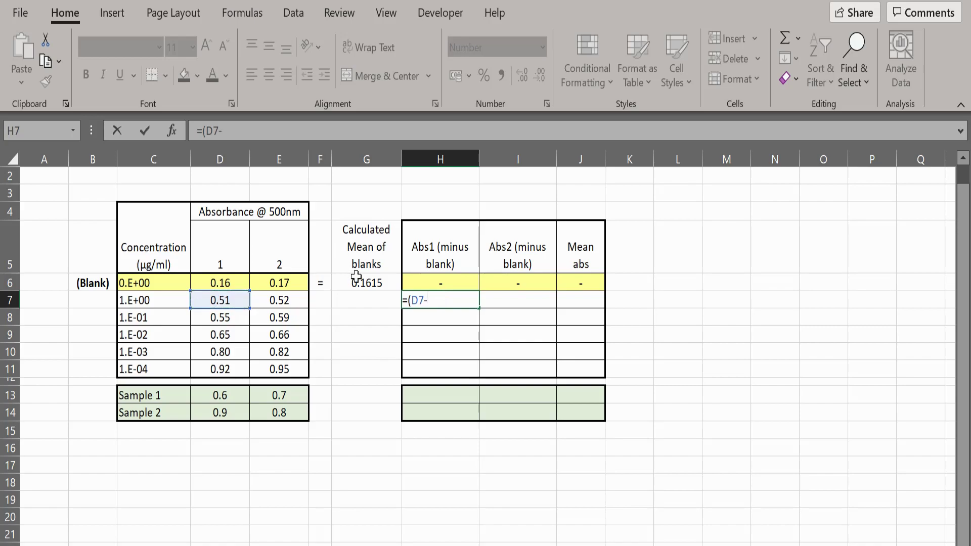
click(370, 286)
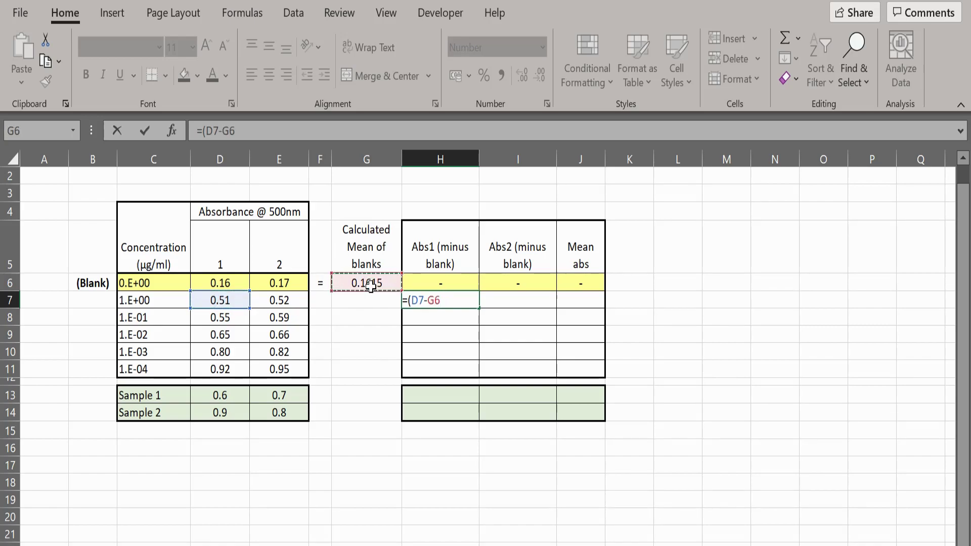
text())
key(Return)
click(453, 300)
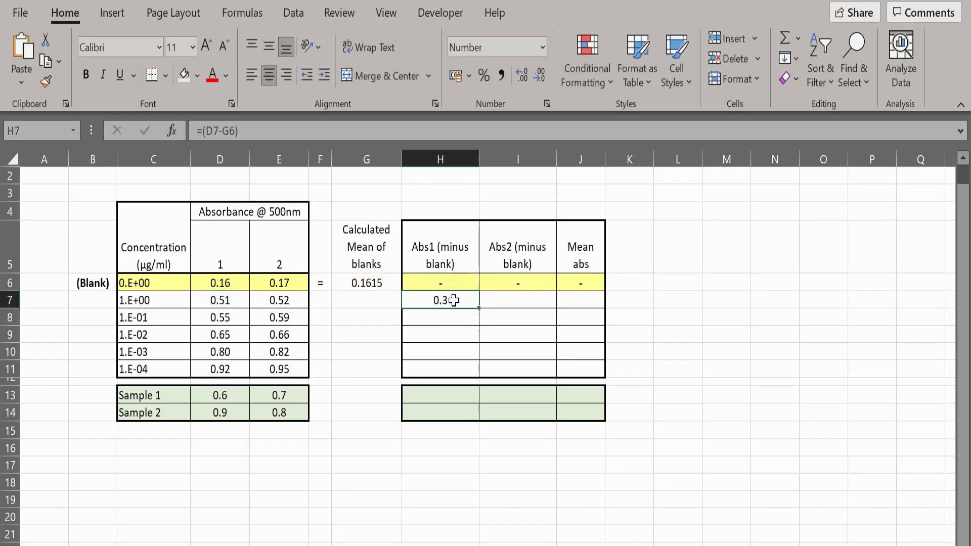
drag(480, 308, 478, 373)
- Enter =E7-G6 in I7 and fill it down through I11 for the Abs2 column
click(515, 301)
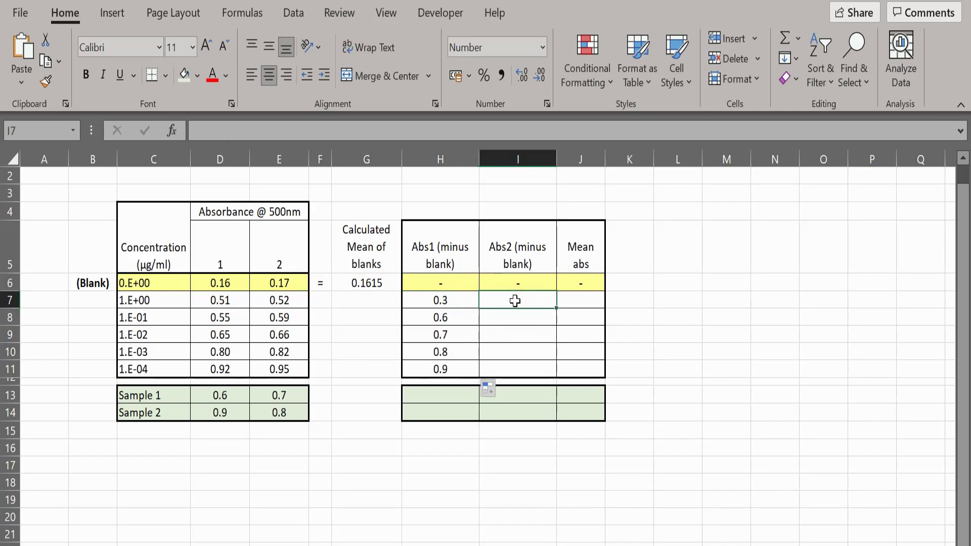
text(=)
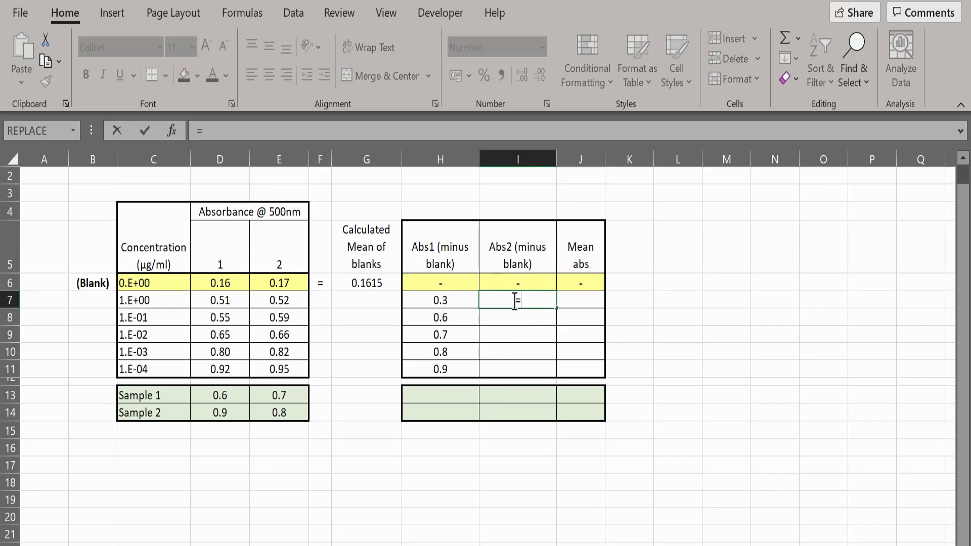
click(296, 303)
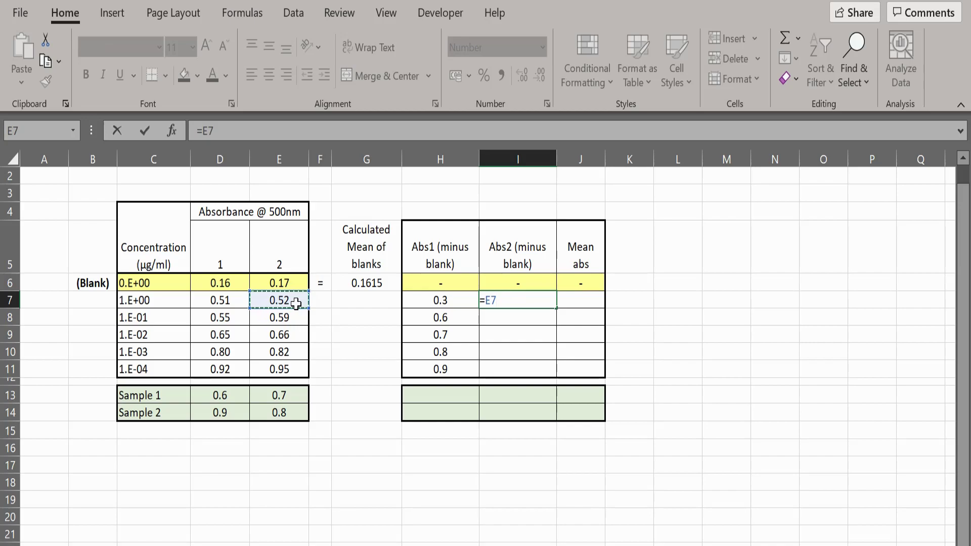
text(-)
click(361, 284)
key(Return)
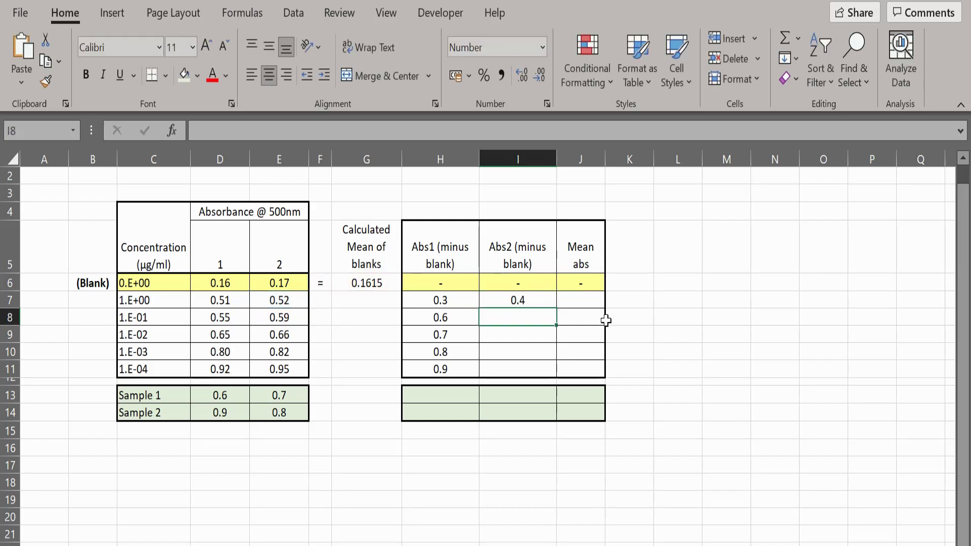
click(531, 300)
drag(557, 353, 559, 373)
click(592, 303)
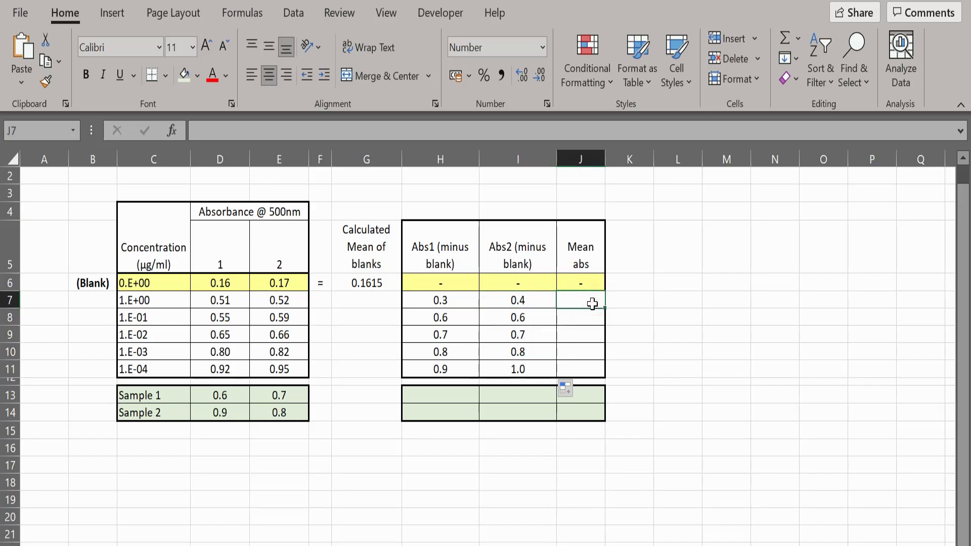
- Enter =(H7+I7)/2 in J7 and fill it down to J11, giving mean absorbances 0.4–0.9
text(=)
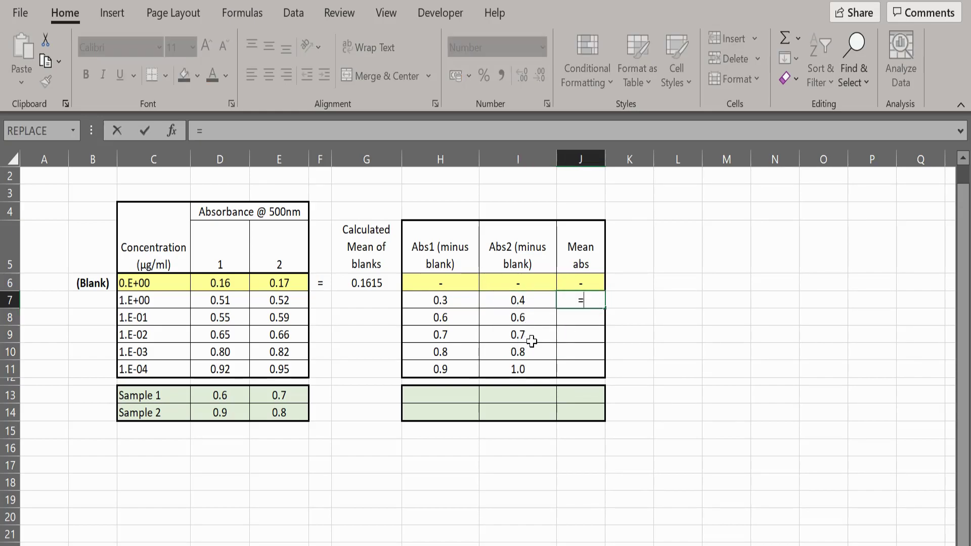
text(()
click(459, 300)
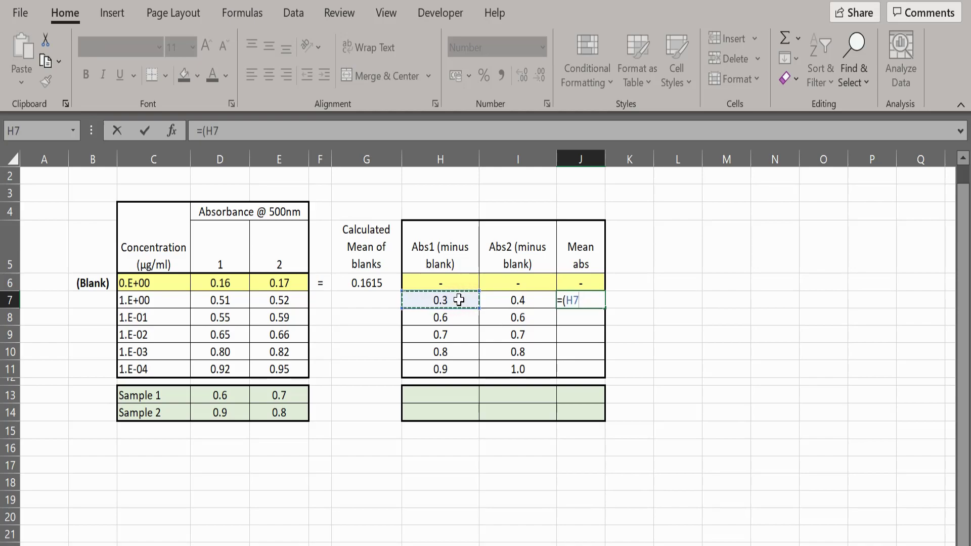
text(+)
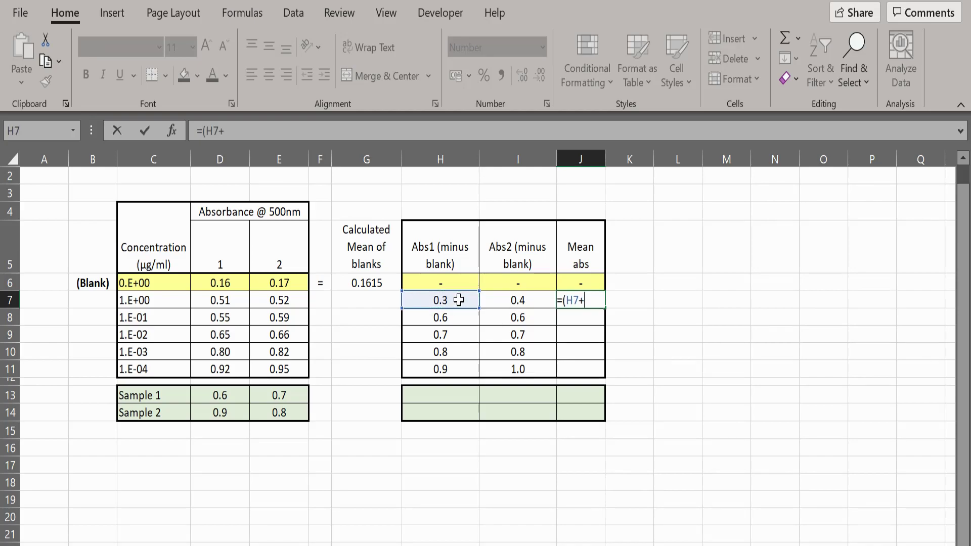
click(514, 299)
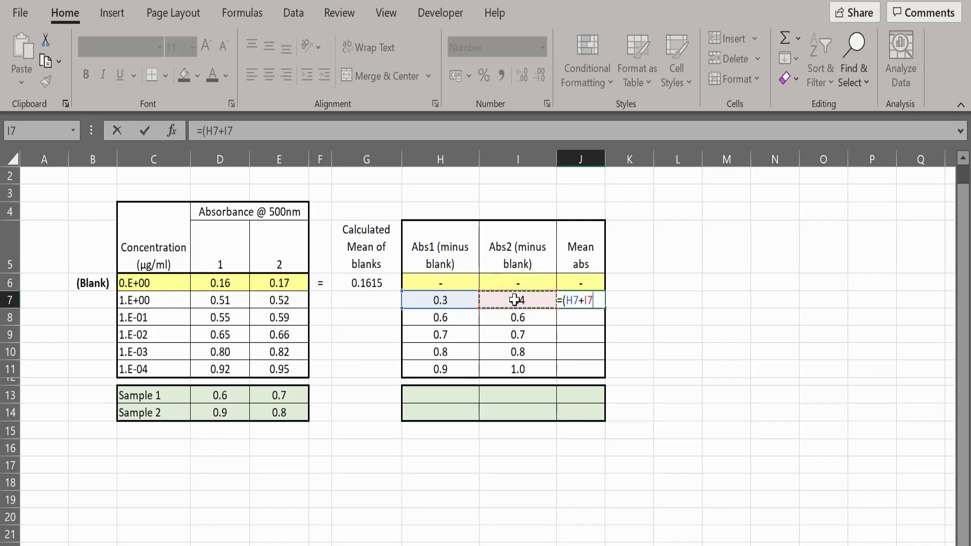
text()/2)
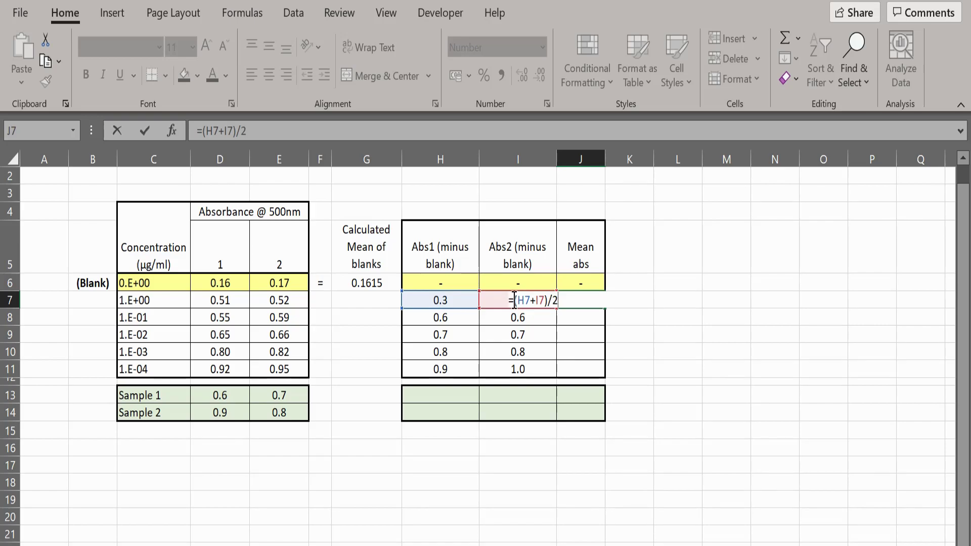
key(Return)
click(577, 299)
drag(605, 308, 608, 374)
- Enter =D13-G6 in H13 and copy it down to H14 for both samples
click(441, 395)
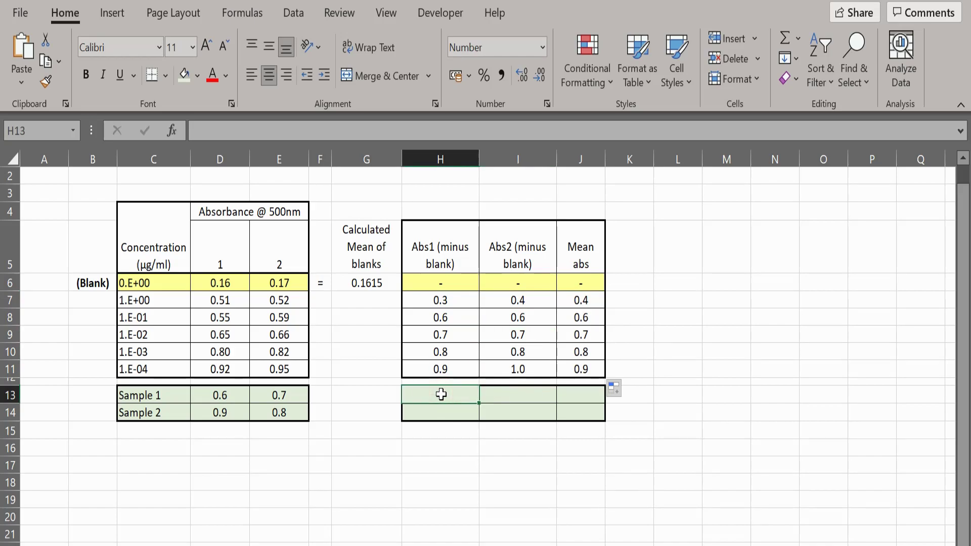
text(=)
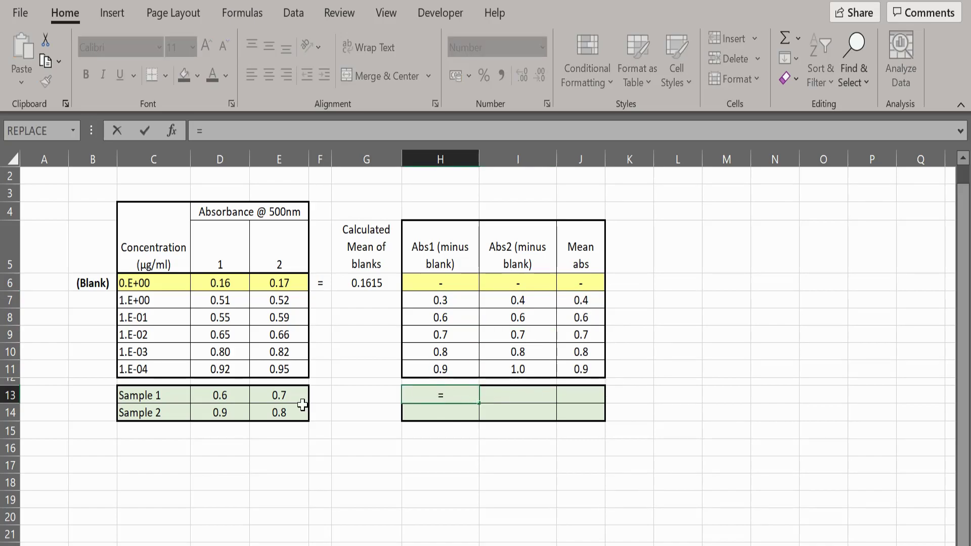
click(225, 398)
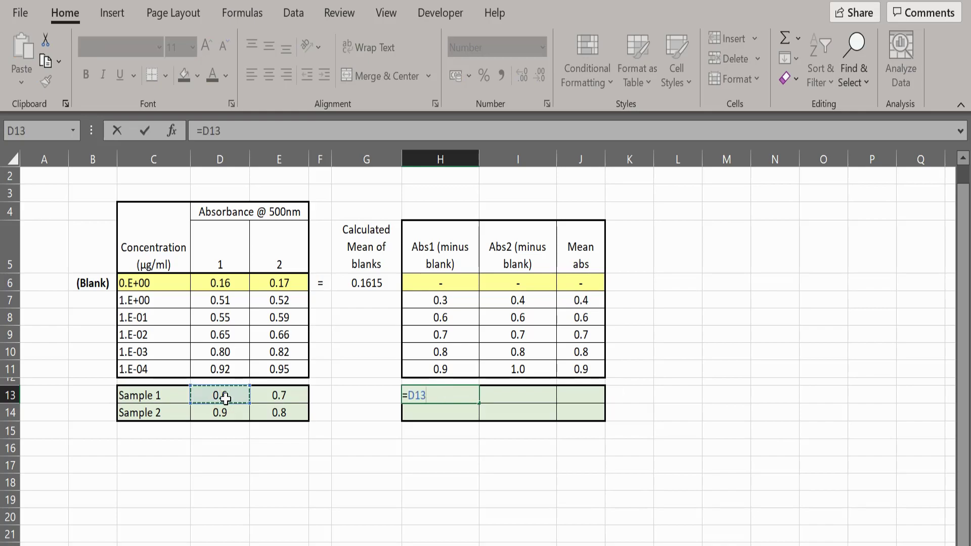
text(-)
click(369, 284)
key(Return)
click(471, 397)
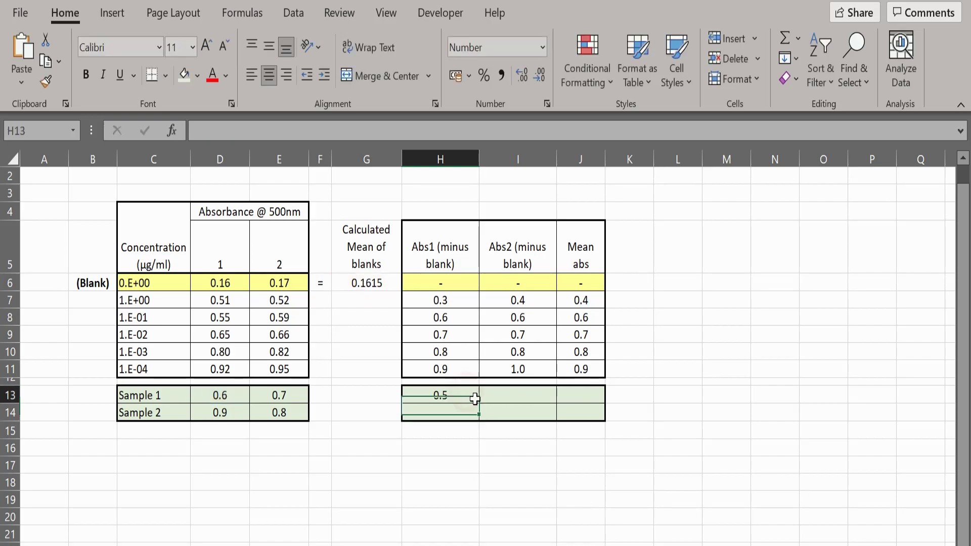
double_click(479, 403)
- Enter =E13-G6 in I13 and copy it down to I14
click(512, 396)
text(=)
click(295, 395)
text(-)
click(368, 282)
key(Return)
click(541, 399)
double_click(557, 406)
- Enter =(H13+I13)/2 in J13 and copy it to J14, giving sample means 0.5 and 0.8
click(577, 397)
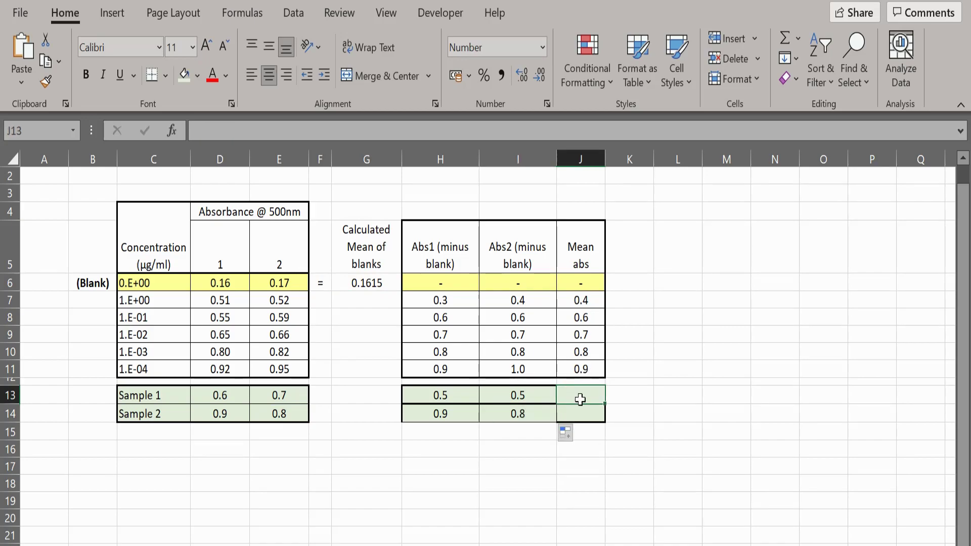
text(=()
click(458, 396)
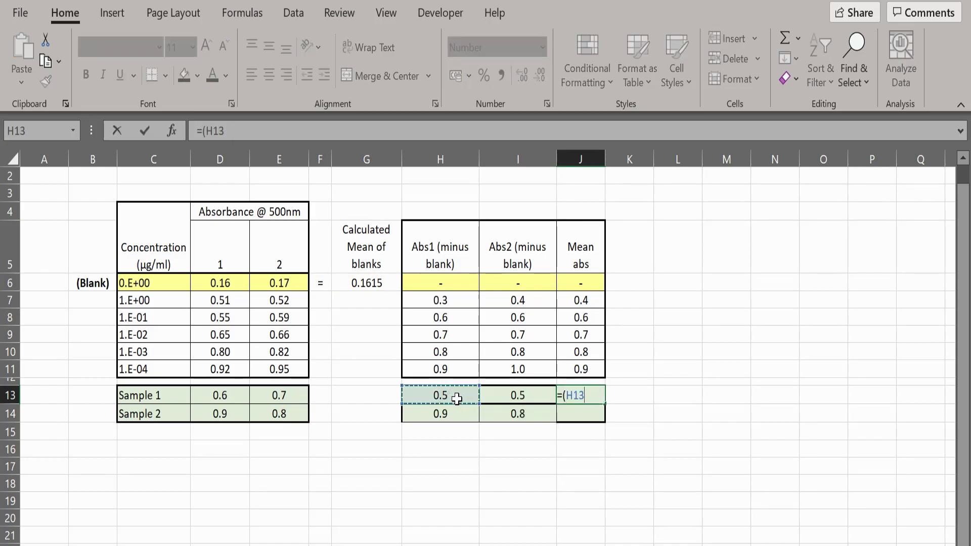
text(+)
click(513, 395)
text()/2)
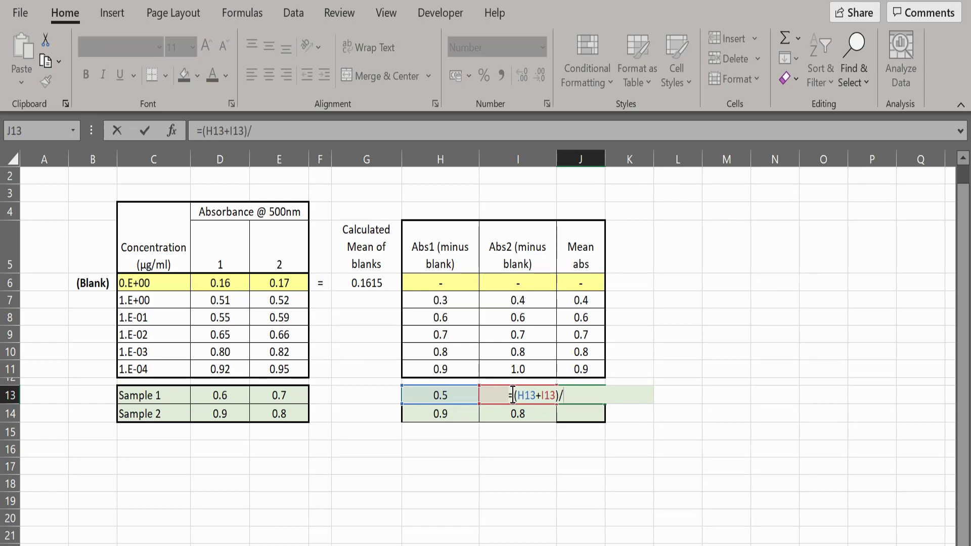
key(Return)
click(577, 395)
double_click(605, 404)
click(646, 470)
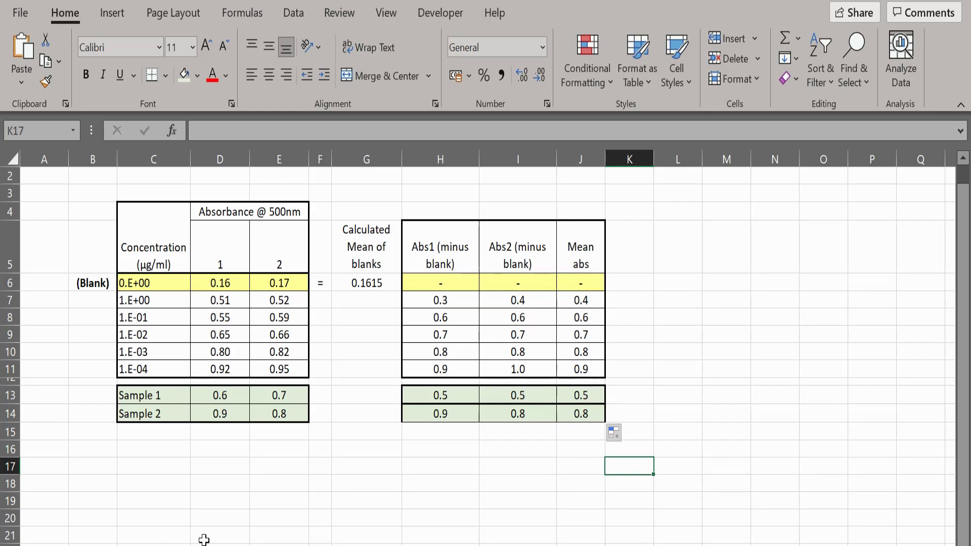
- Insert a blank plain Scatter chart and move it below the absorbance tables
click(177, 516)
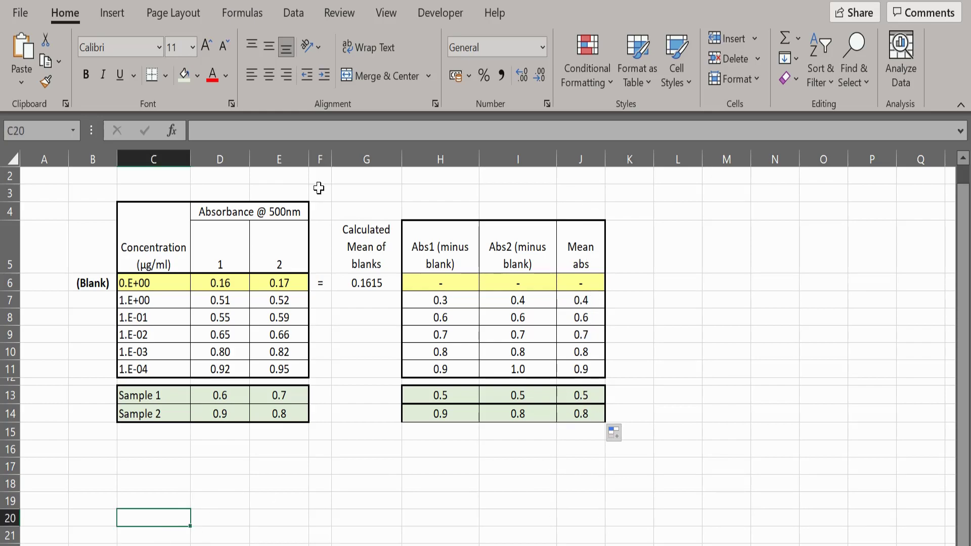
click(117, 21)
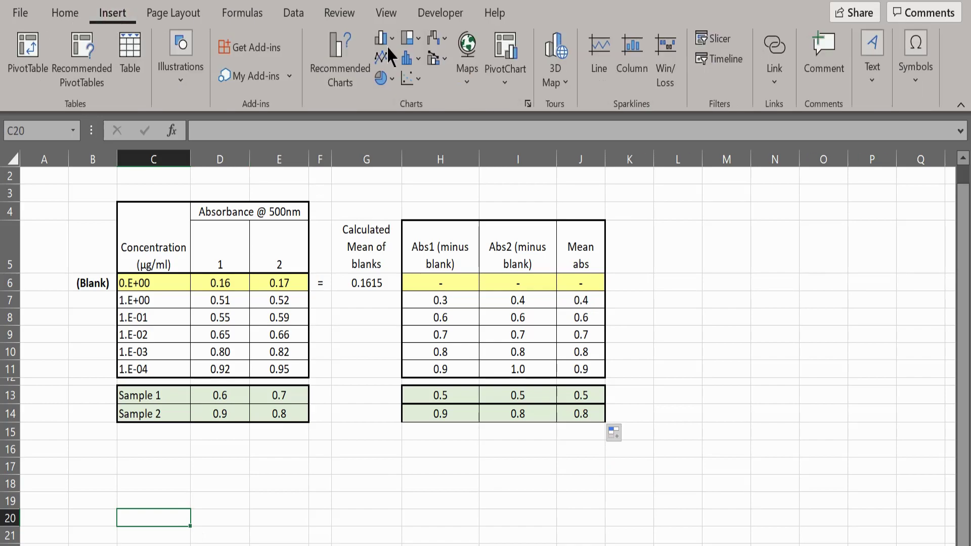
click(411, 79)
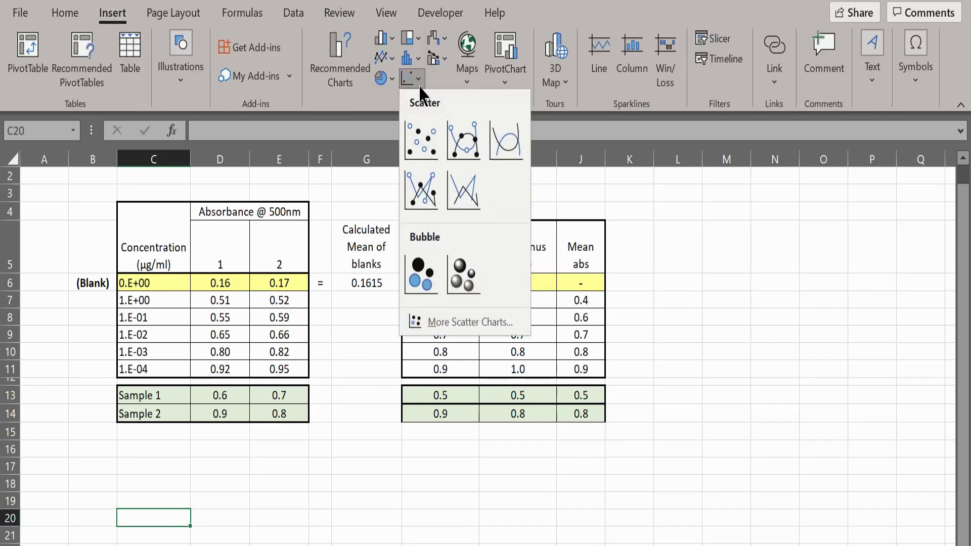
click(424, 146)
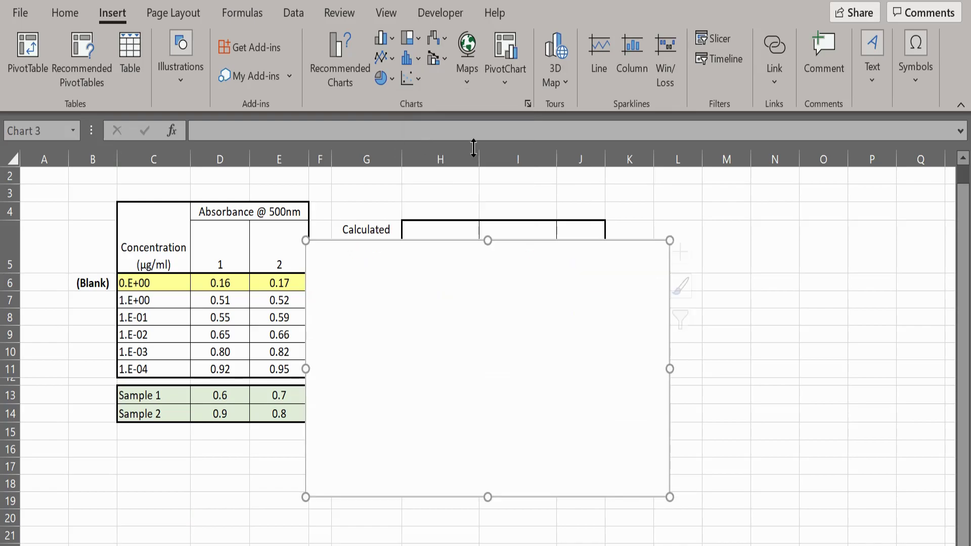
drag(557, 329, 369, 532)
scroll(601, 489, down, 1)
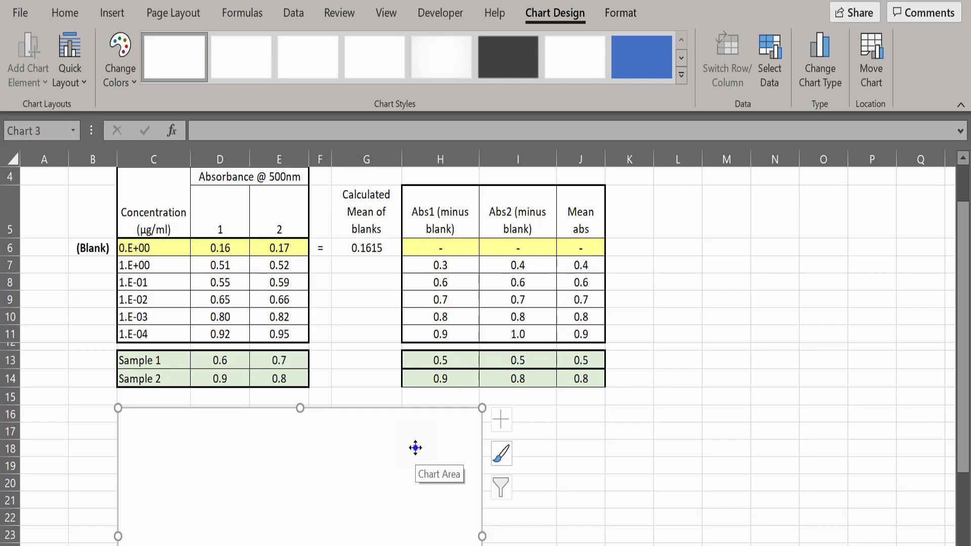
- Add a chart series with X values C7:C11 and Y values J7:J11 through Select Data
right_click(416, 447)
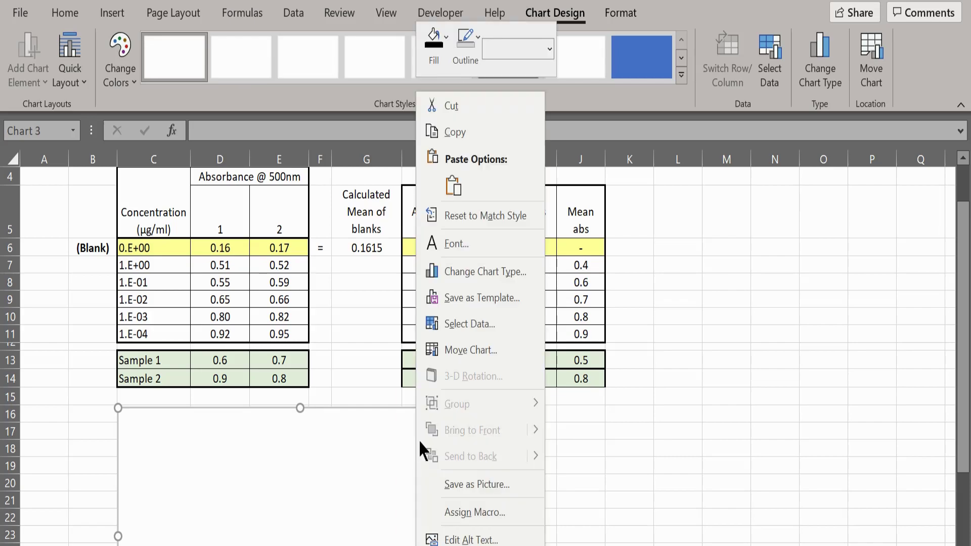
click(466, 324)
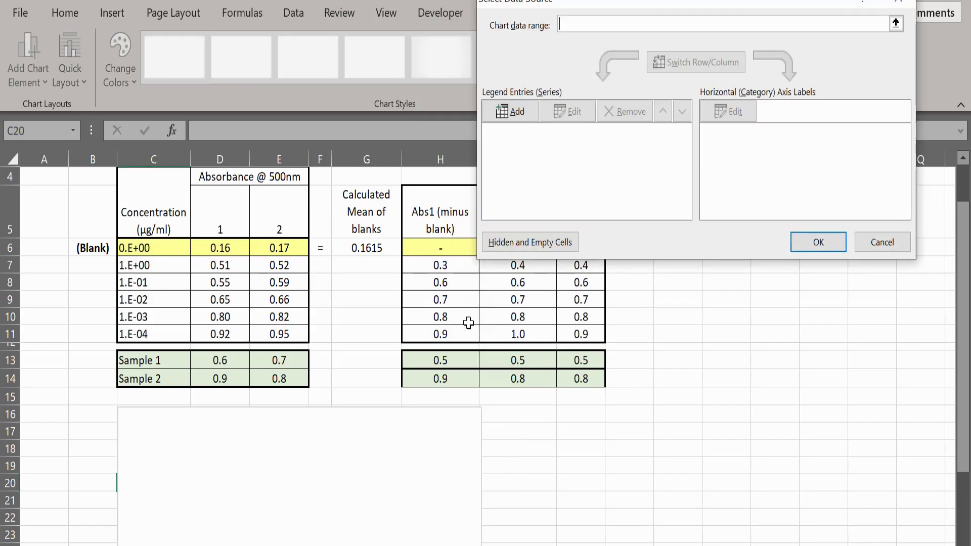
click(521, 115)
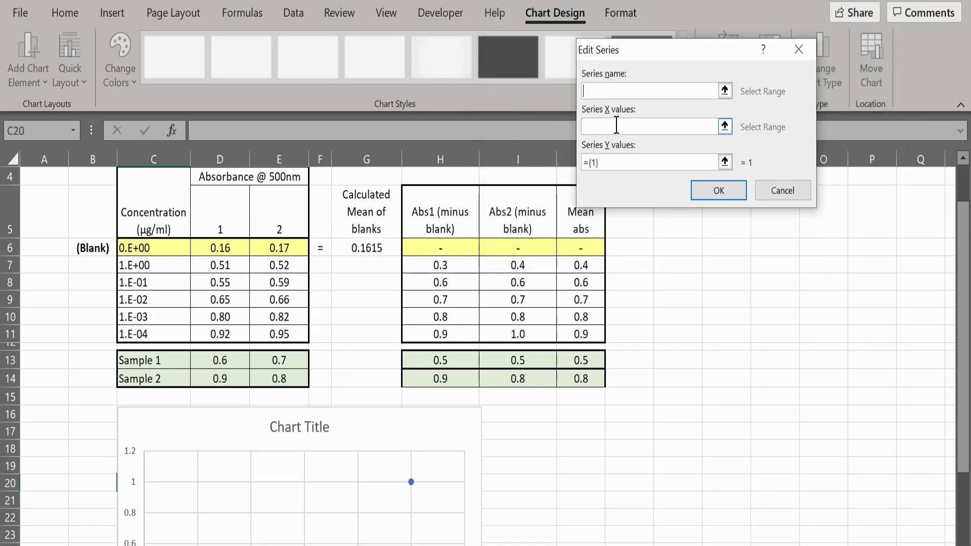
click(617, 125)
click(168, 266)
drag(169, 266, 195, 336)
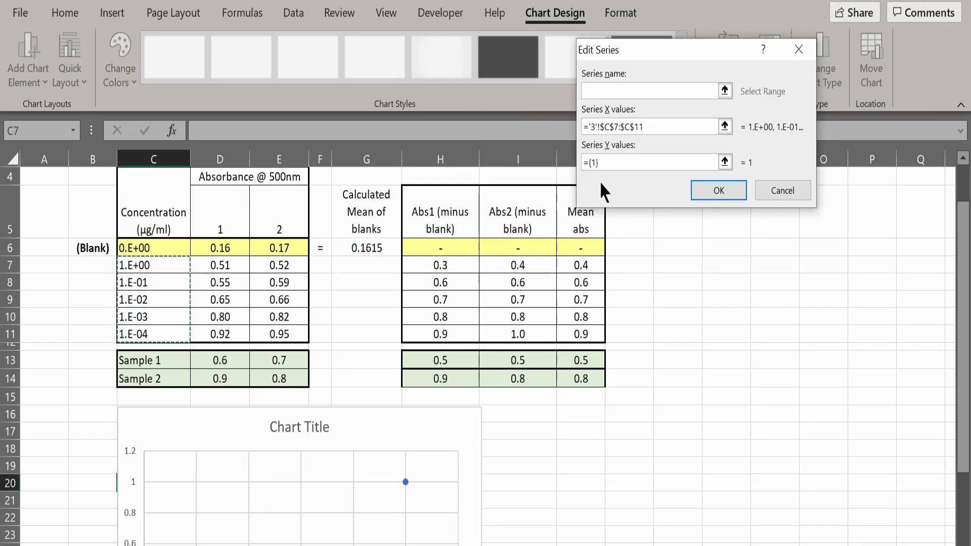
click(618, 162)
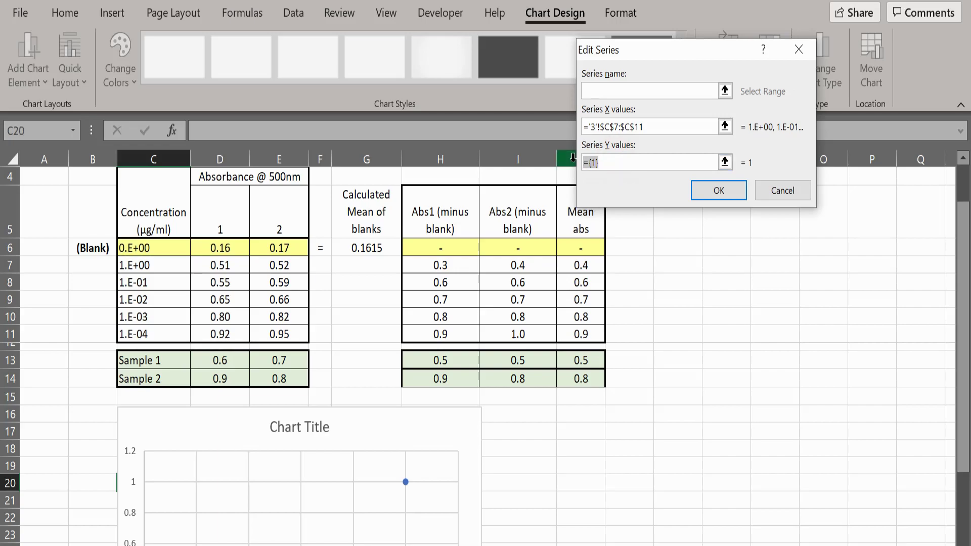
drag(581, 265, 583, 333)
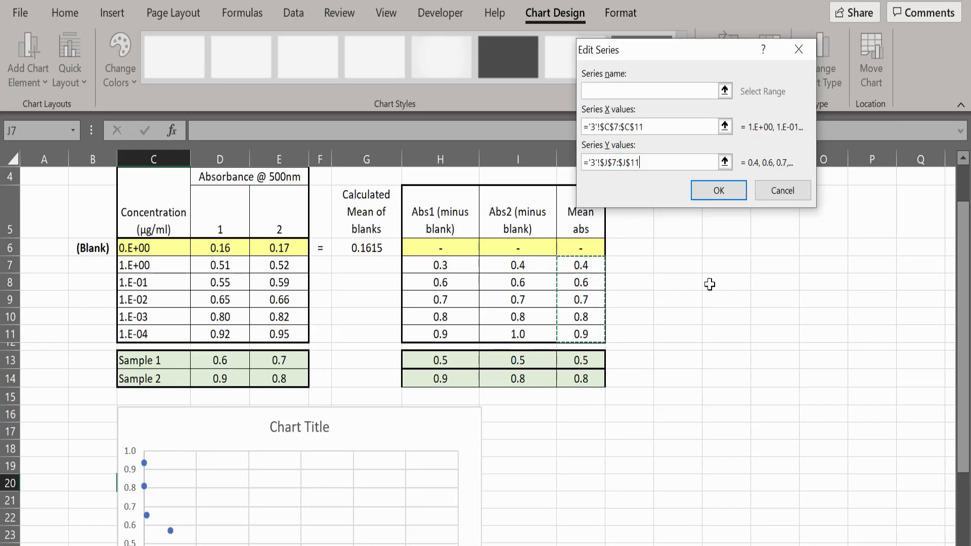
click(728, 197)
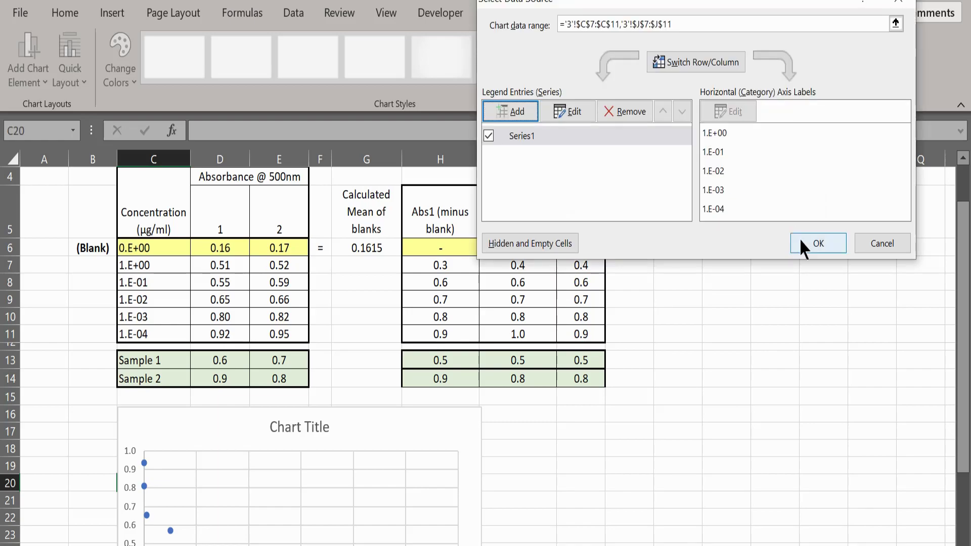
click(801, 241)
scroll(627, 409, down, 3)
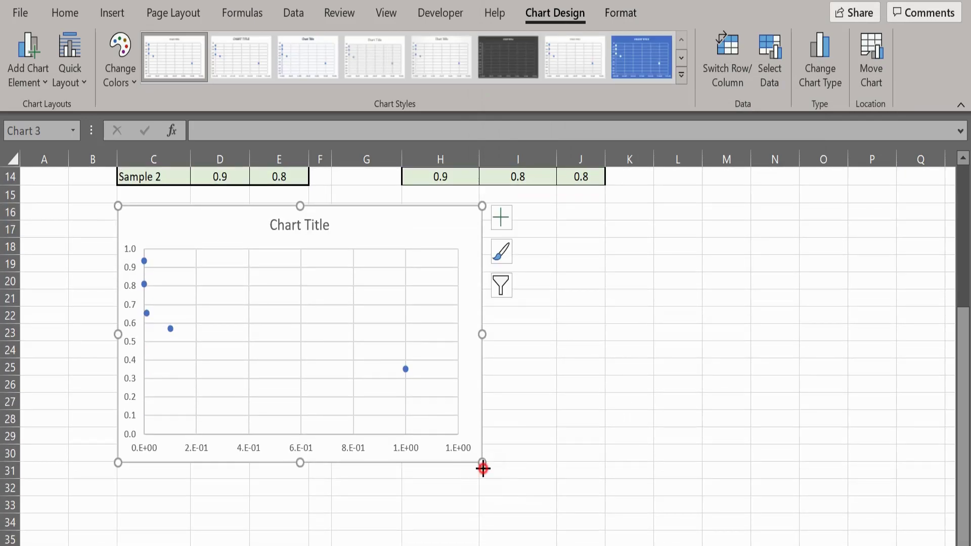
- Widen the chart and set the concentration axis to a logarithmic scale spanning 1.E-04 to 1.E+00
drag(483, 467, 606, 489)
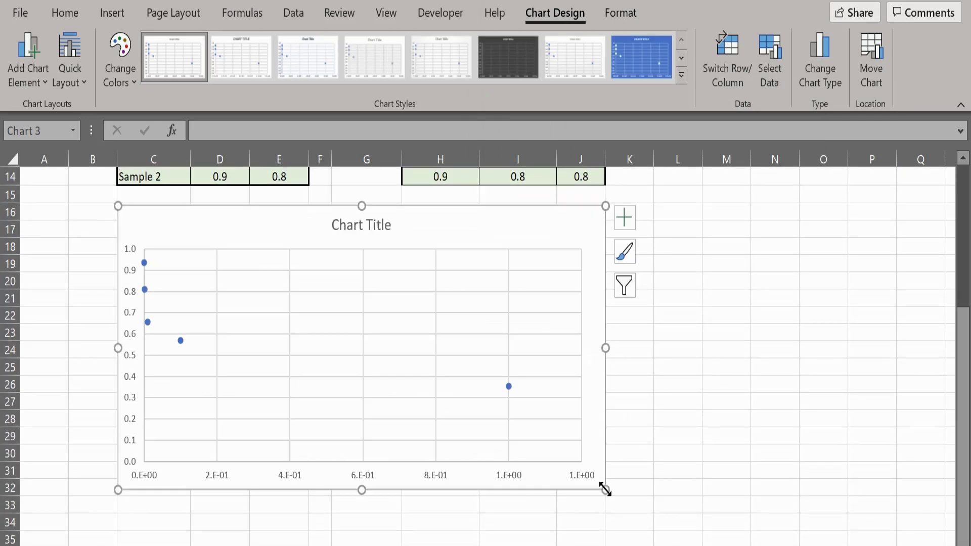
click(363, 473)
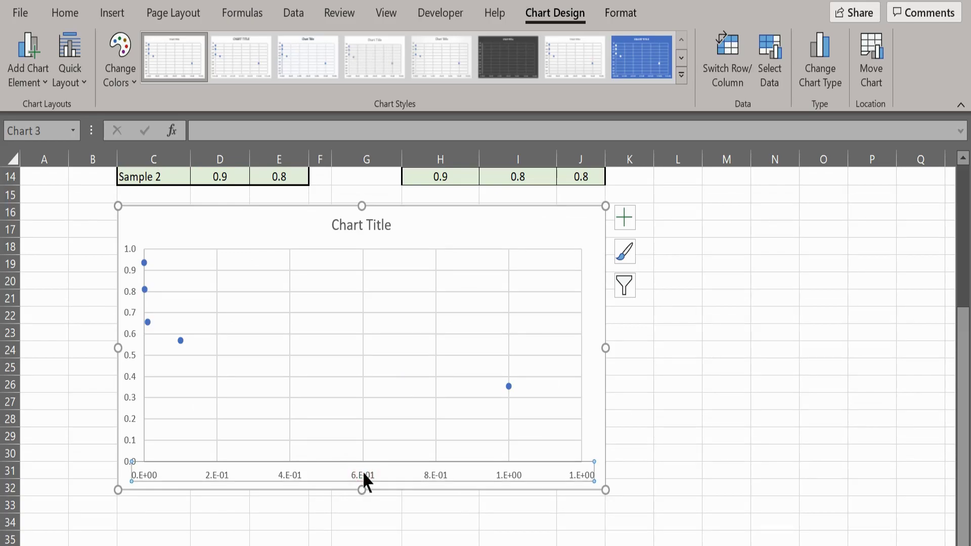
right_click(364, 474)
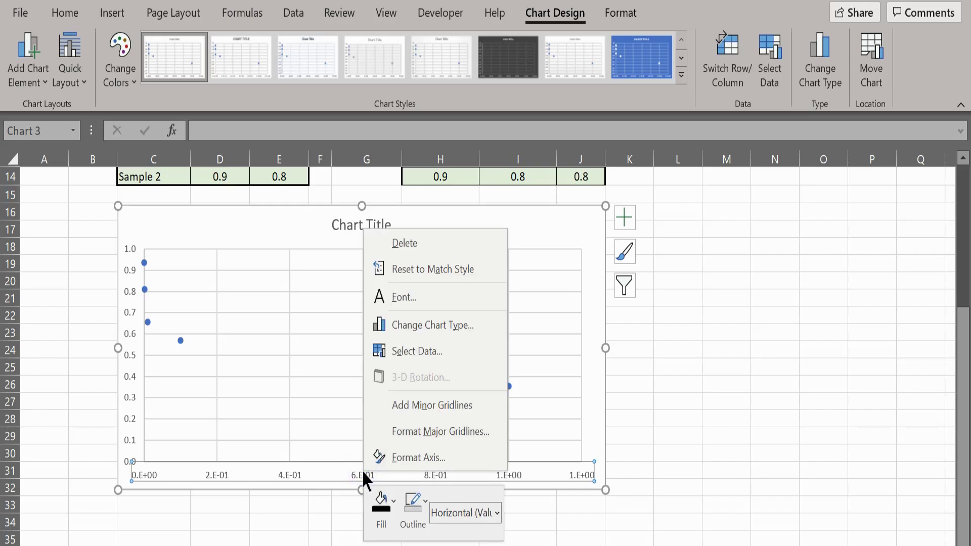
click(400, 462)
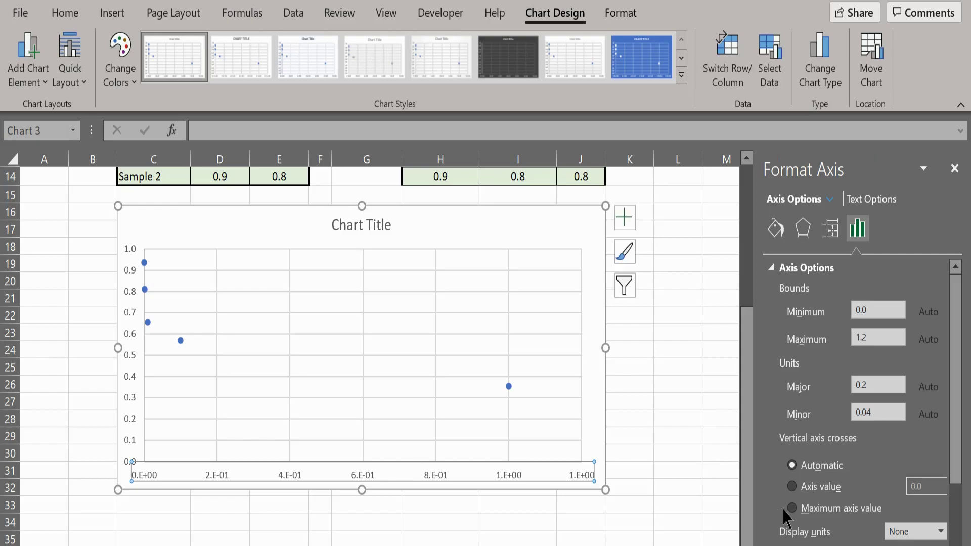
scroll(784, 517, down, 3)
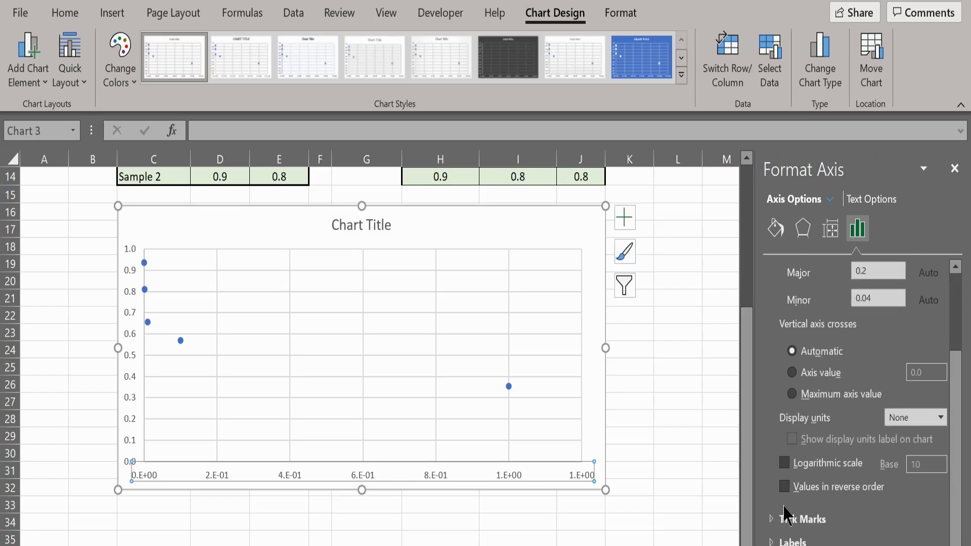
click(788, 468)
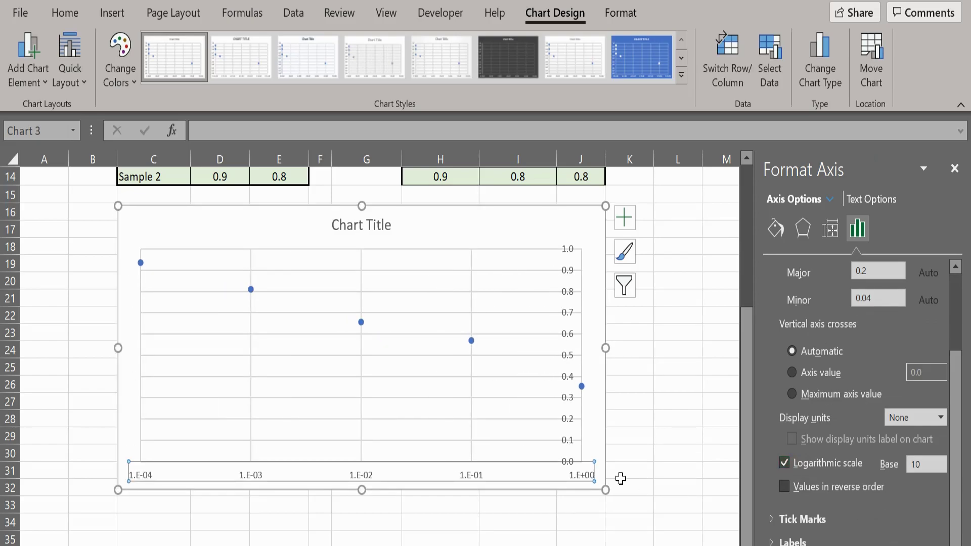
- Add minor gridlines to the chart's horizontal axis
click(466, 468)
click(465, 474)
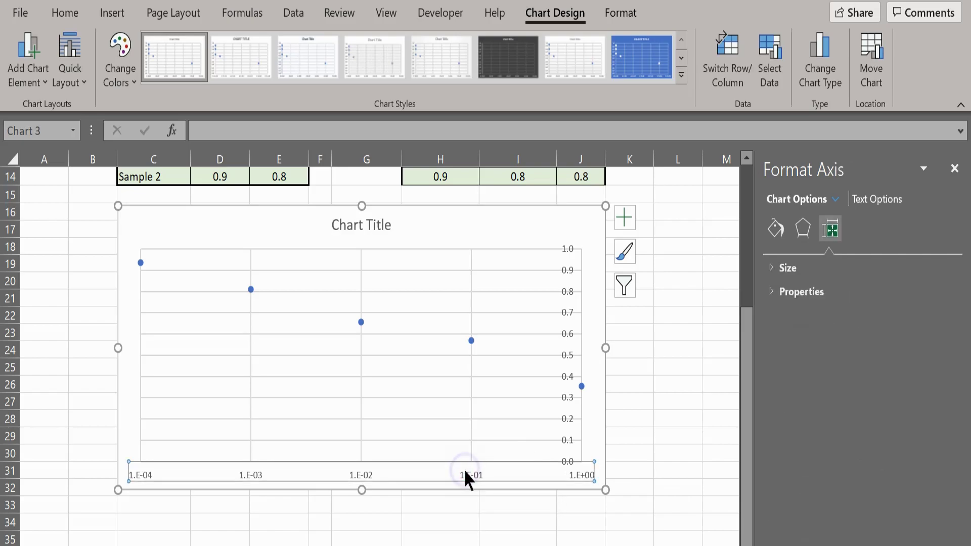
right_click(466, 478)
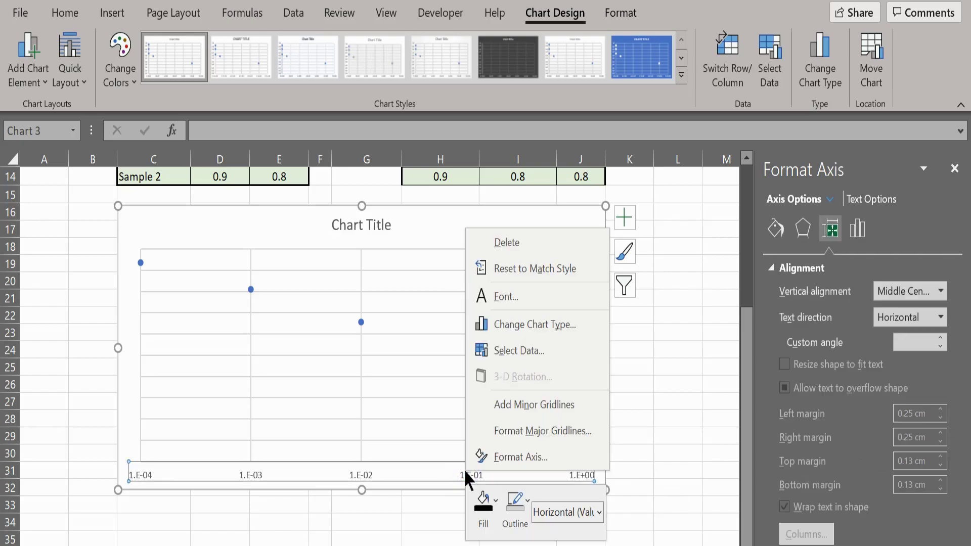
click(516, 414)
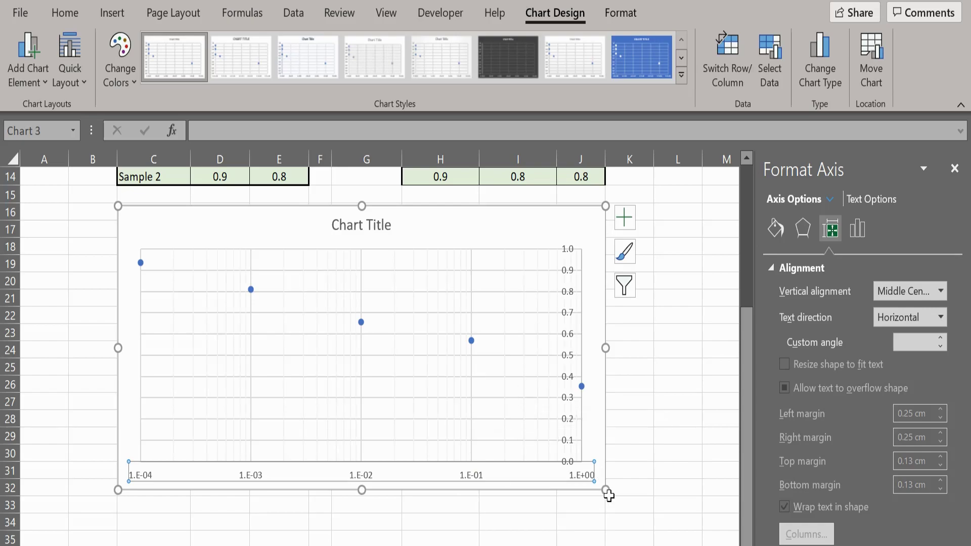
- Add a Logarithmic trendline to the mean absorbance data series
right_click(471, 341)
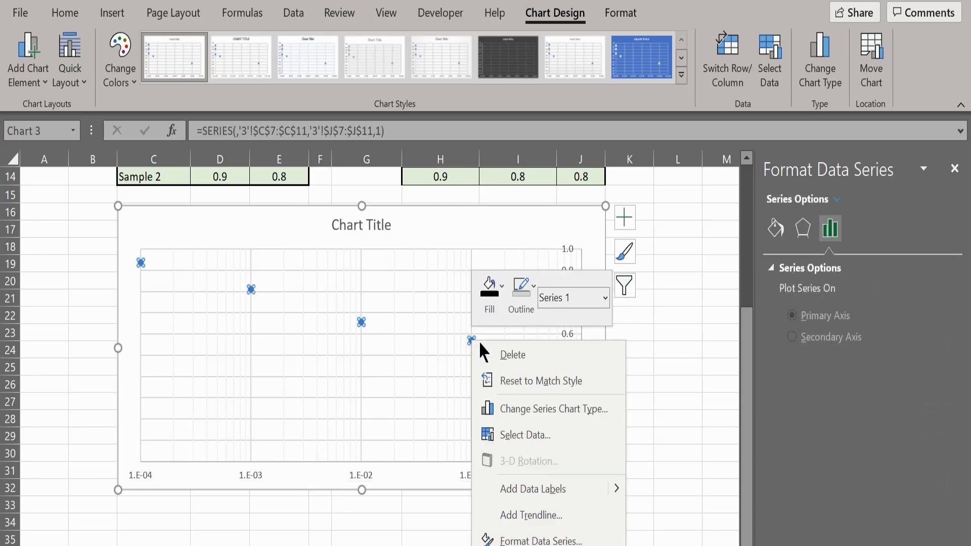
click(524, 508)
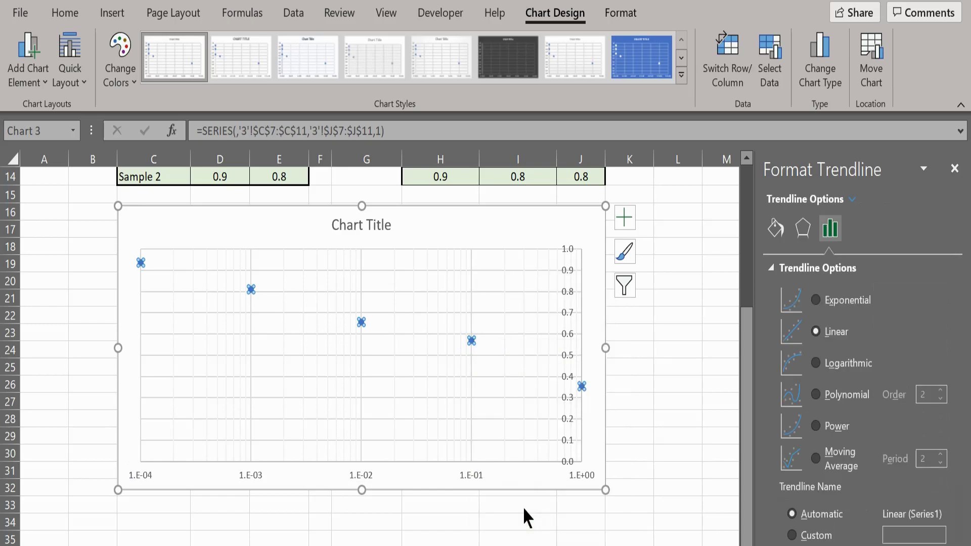
click(817, 363)
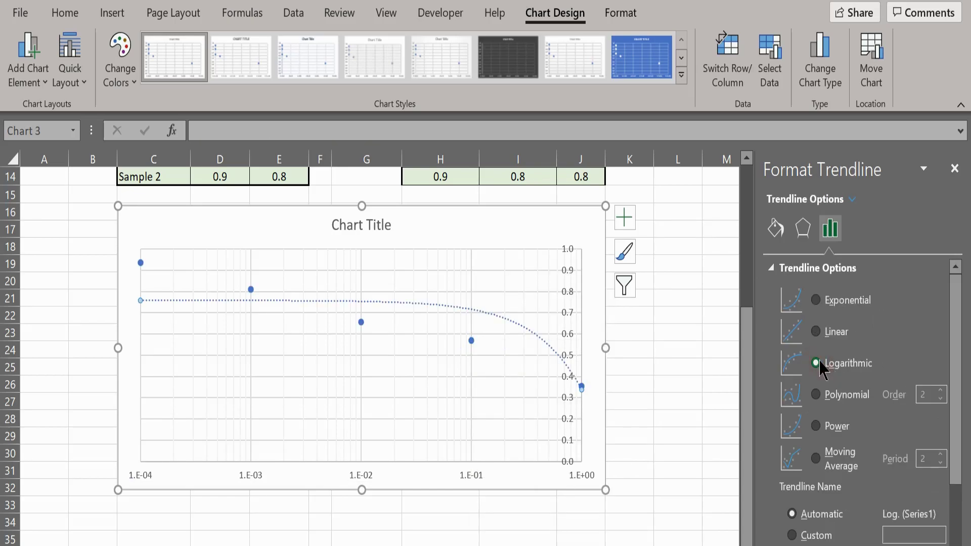
click(684, 414)
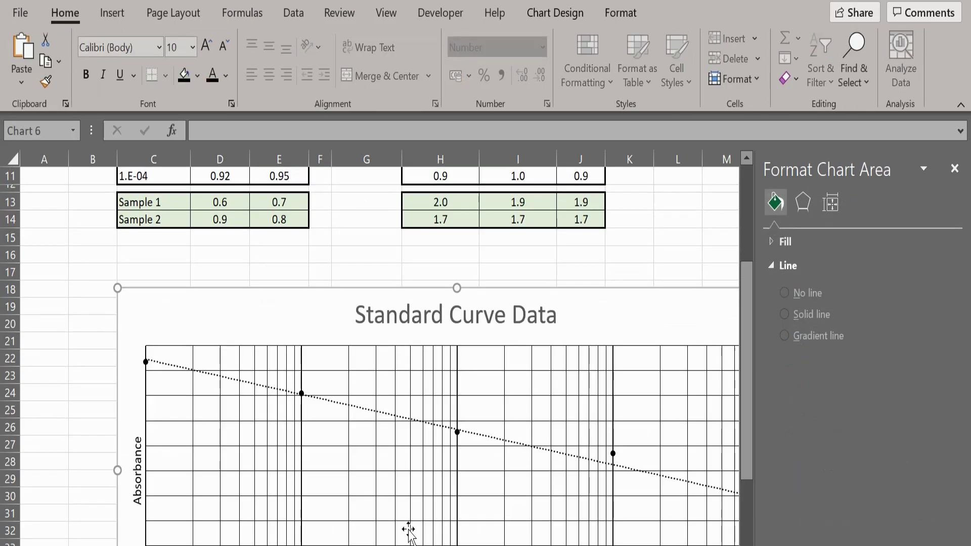
- Close the Format Chart Area pane to reveal the trendline equation y = -0.061ln(x) + 0.3841
click(955, 172)
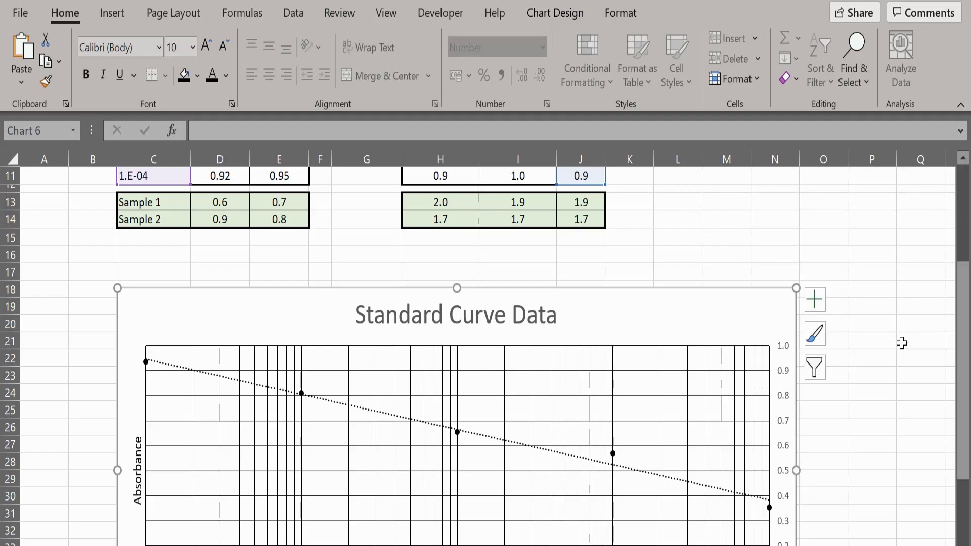
scroll(902, 343, down, 2)
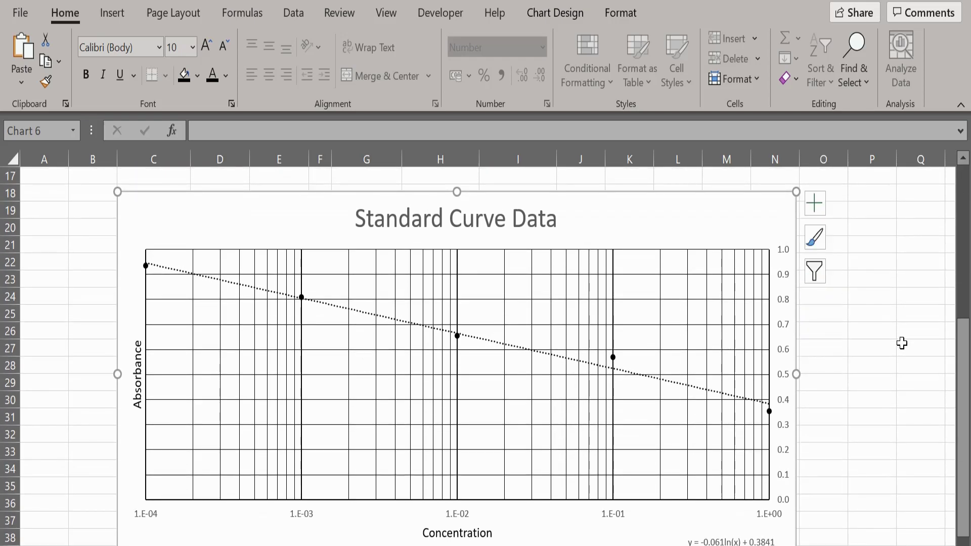